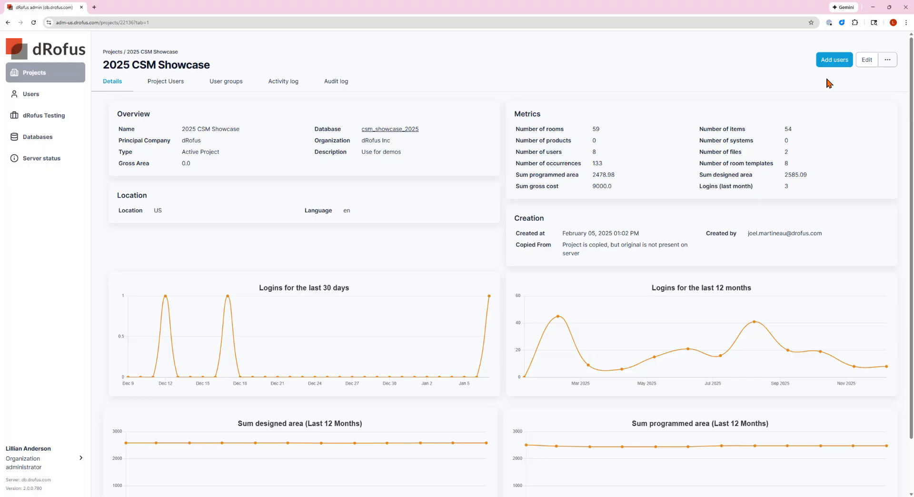
- Start adding users to the 2025 CSM Showcase project and enter Example User with their e-mail address
{"action": "left_click", "coordinate": [832, 61]}
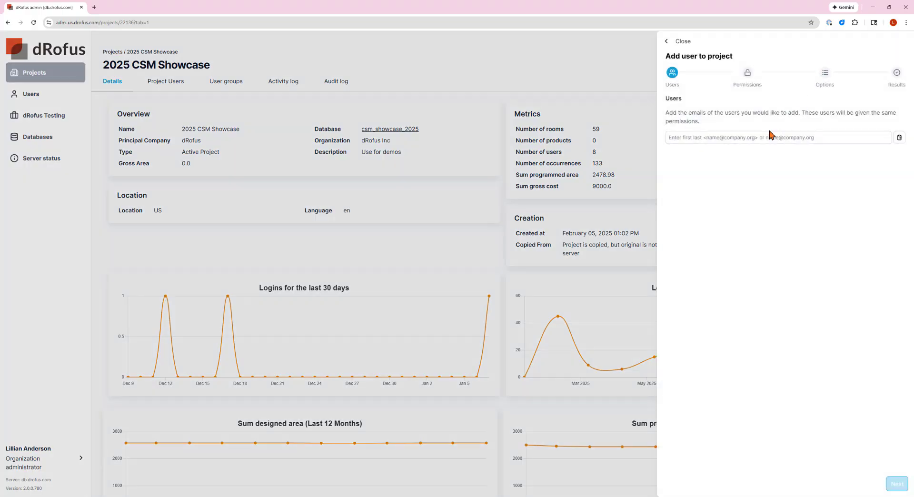
{"action": "left_click", "coordinate": [684, 139]}
{"action": "type", "text": "Example"}
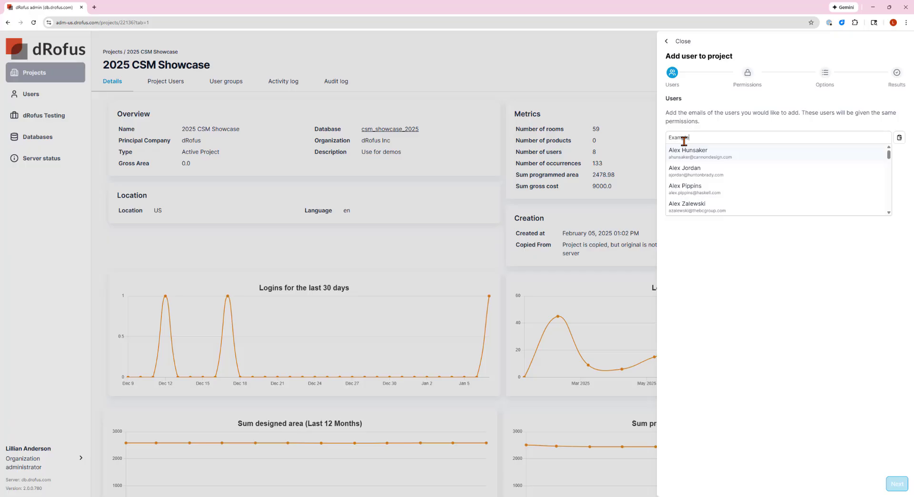
{"action": "type", "text": " User"}
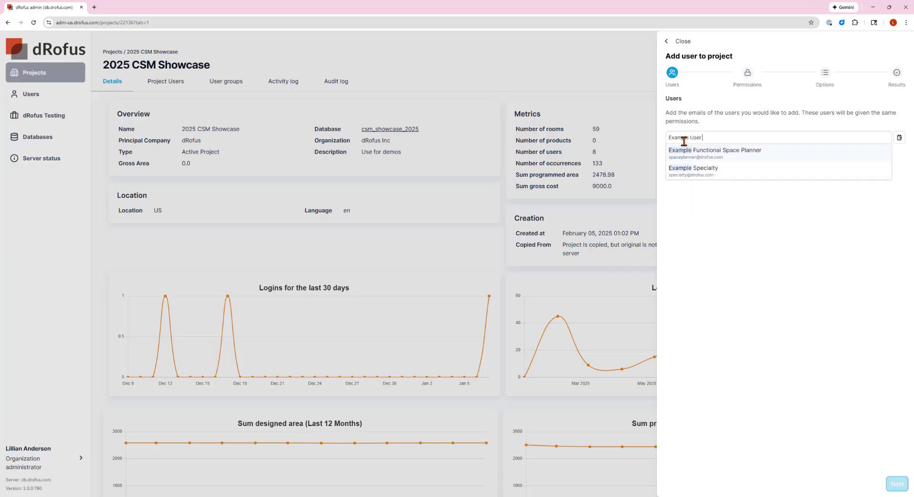
{"action": "key", "text": "Return"}
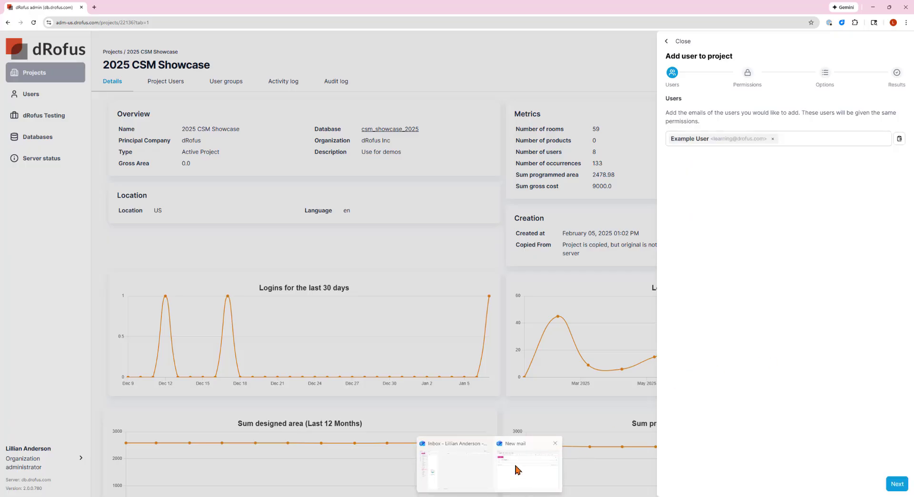
- Switch to the draft mail window, copy its recipient, and paste that contact as a second user to add to the project
{"action": "left_click", "coordinate": [519, 469]}
{"action": "right_click", "coordinate": [106, 197]}
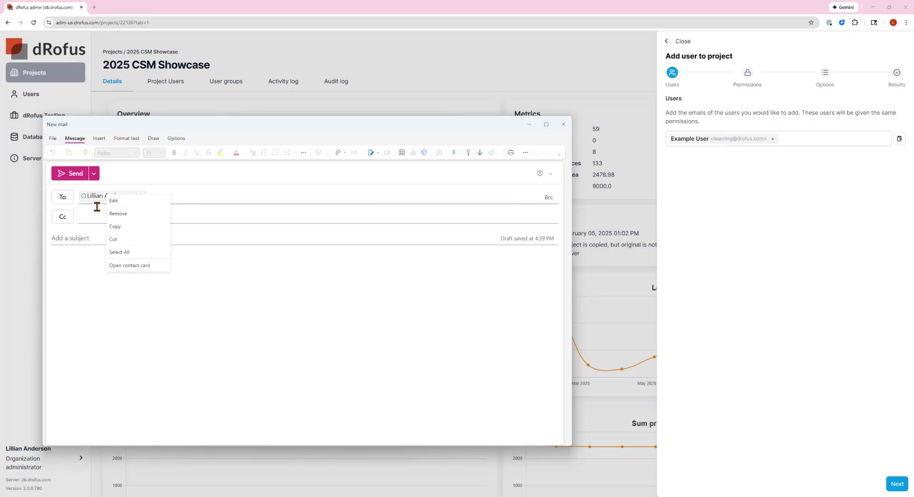
{"action": "left_click", "coordinate": [114, 227]}
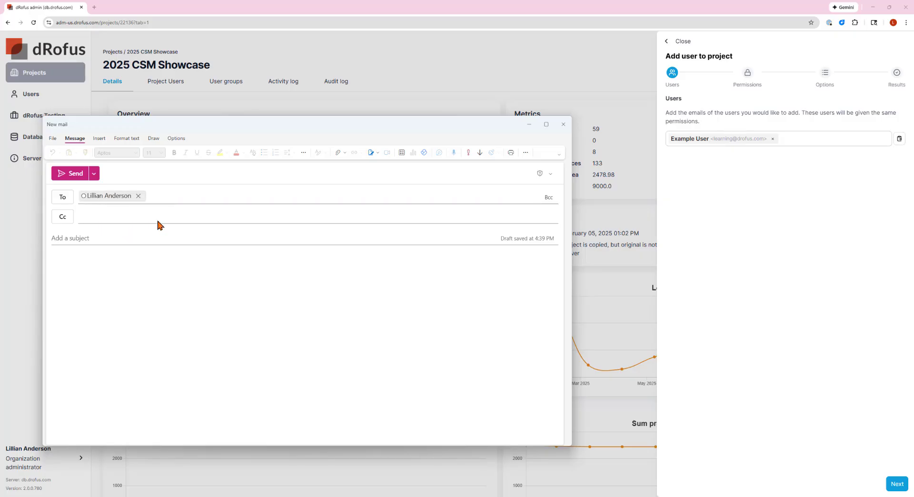
{"action": "left_click", "coordinate": [818, 138]}
{"action": "key", "text": "ctrl+v"}
{"action": "key", "text": "Return"}
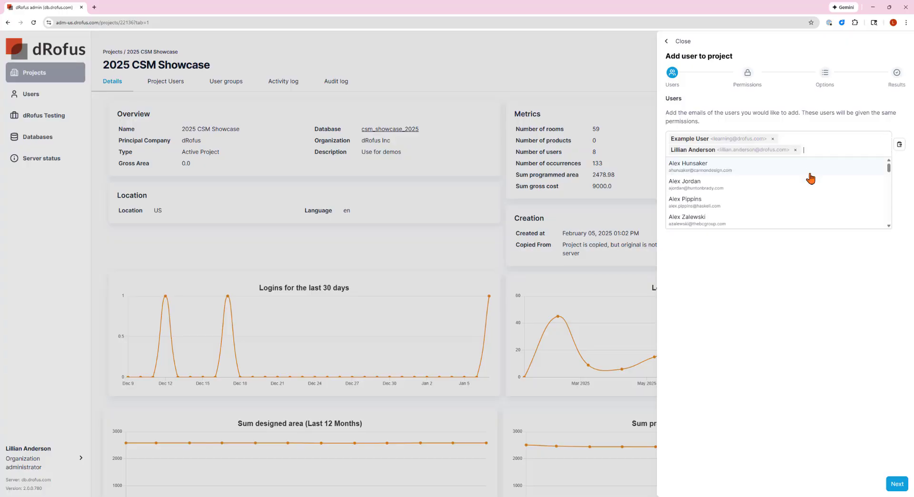
{"action": "left_click", "coordinate": [804, 300]}
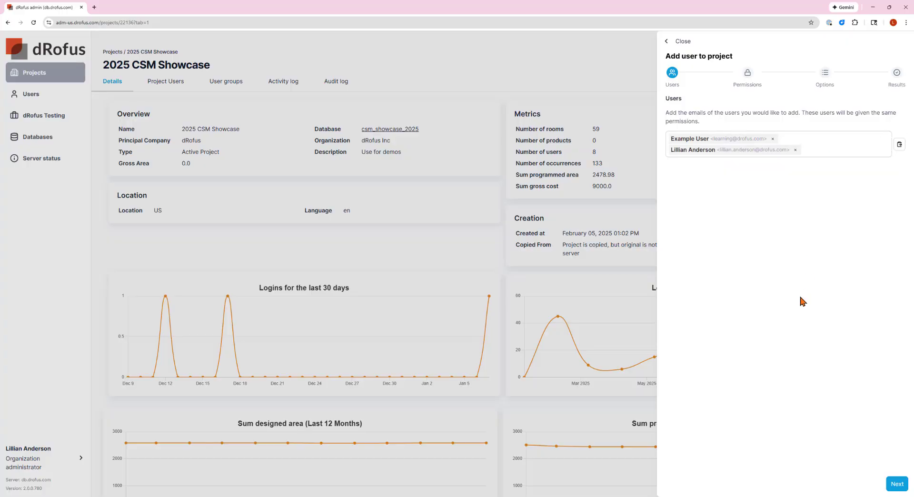
- Paste a third user by e-mail address only, and remove both extra users so that only Example User is kept
{"action": "left_click", "coordinate": [818, 148]}
{"action": "key", "text": "ctrl+v"}
{"action": "key", "text": "Return"}
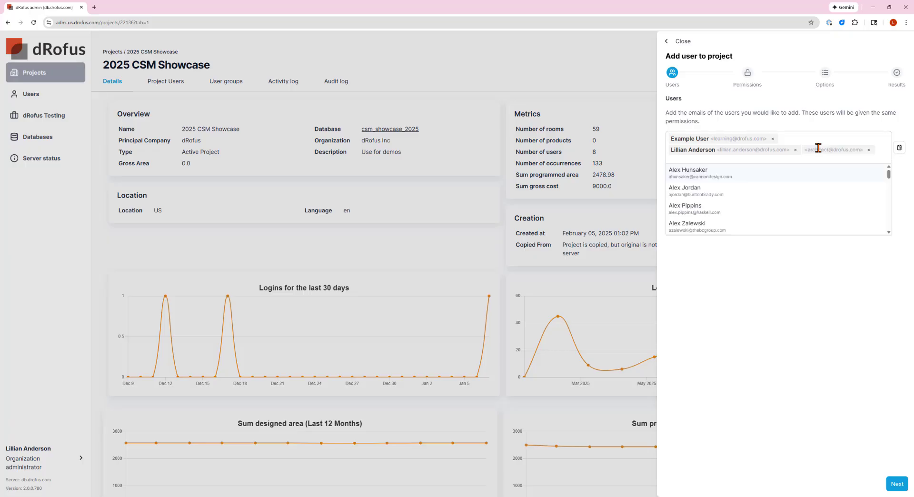
{"action": "left_click", "coordinate": [713, 341]}
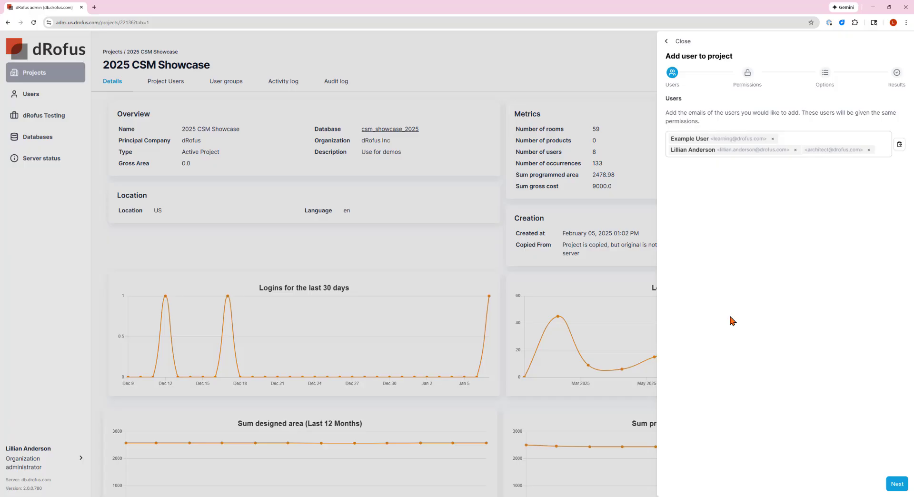
{"action": "left_click", "coordinate": [794, 150]}
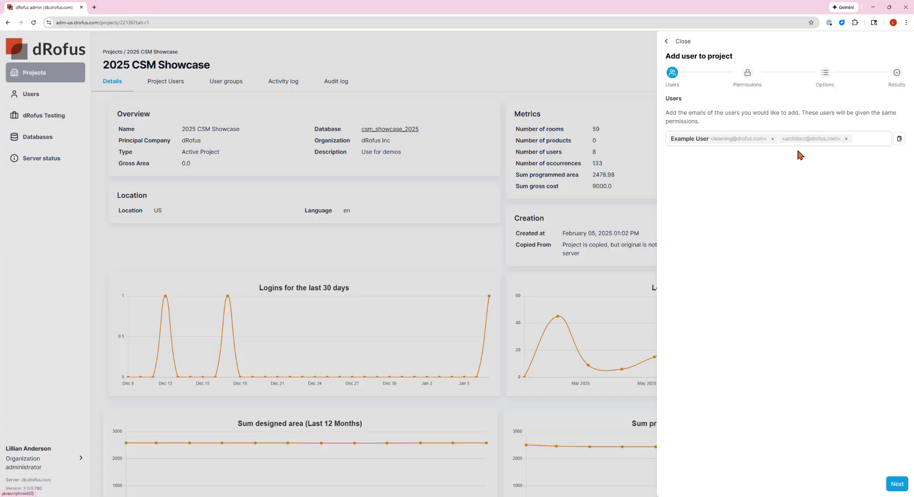
{"action": "left_click", "coordinate": [846, 141]}
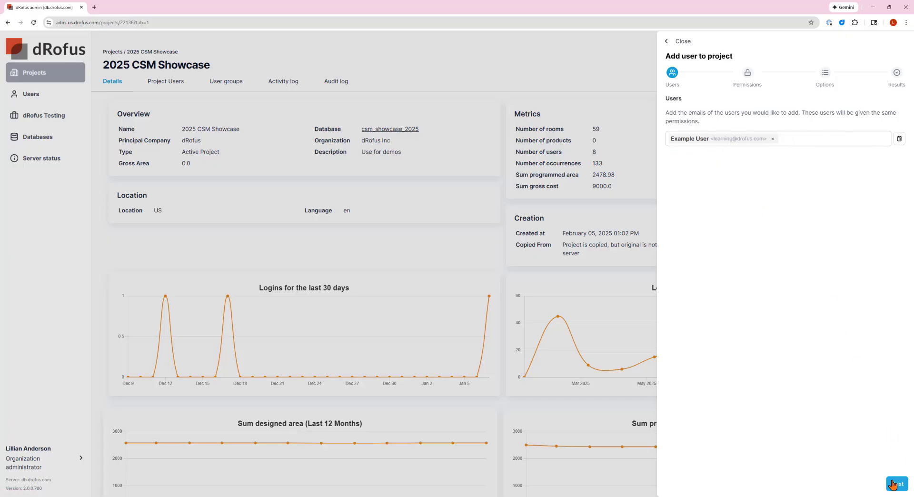
- Continue to the permissions for Example User and set both Room and Items to Limited
{"action": "left_click", "coordinate": [892, 484]}
{"action": "left_click", "coordinate": [857, 205]}
{"action": "left_click", "coordinate": [856, 226]}
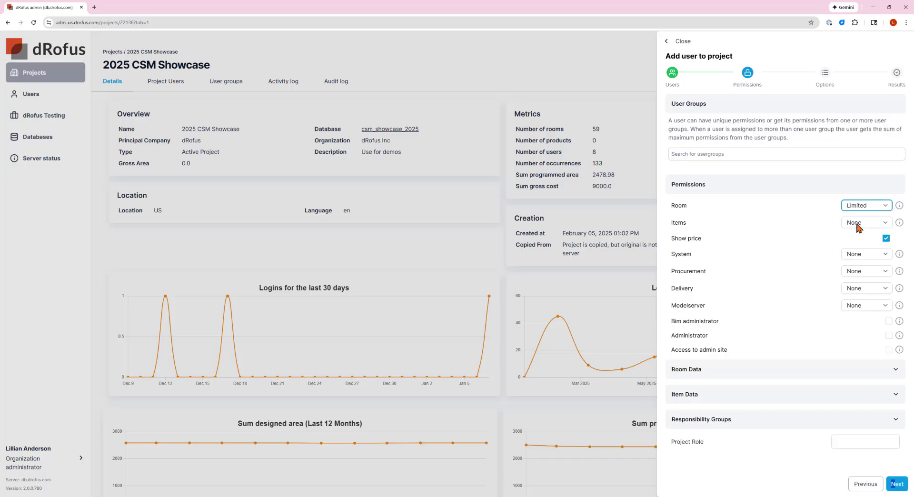
{"action": "left_click", "coordinate": [856, 224]}
{"action": "left_click", "coordinate": [857, 253]}
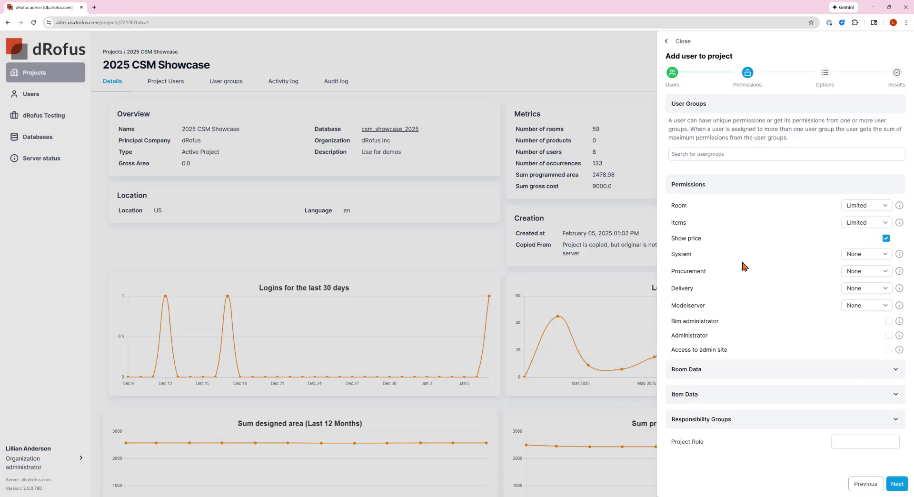
- Add Example User to the project with the welcome email enabled and close the results summary
{"action": "left_click", "coordinate": [898, 482]}
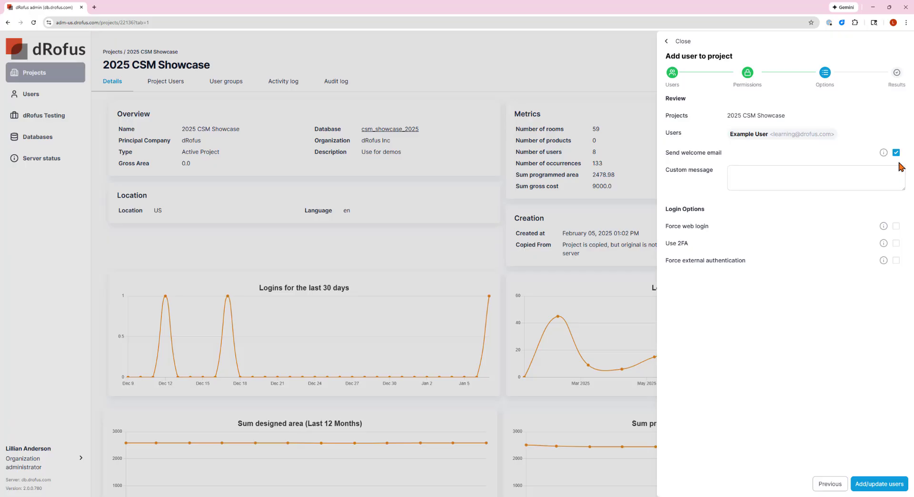
{"action": "left_click", "coordinate": [879, 483]}
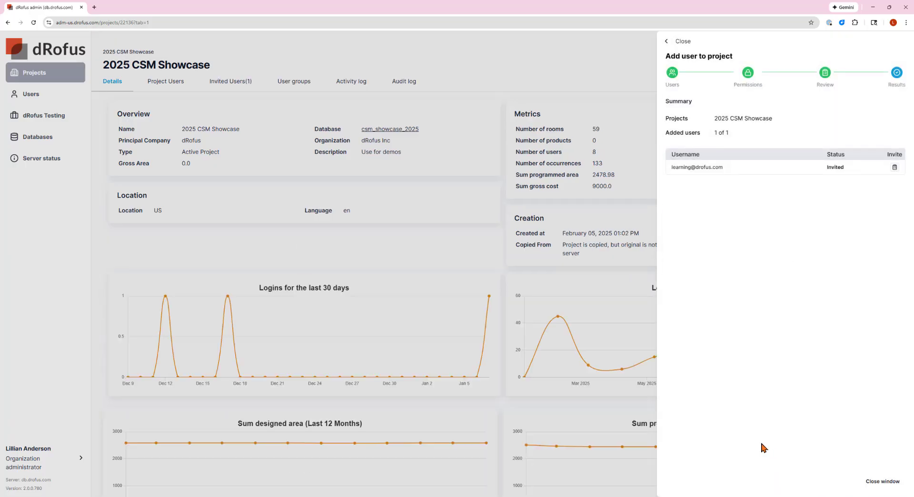
{"action": "left_click", "coordinate": [420, 260]}
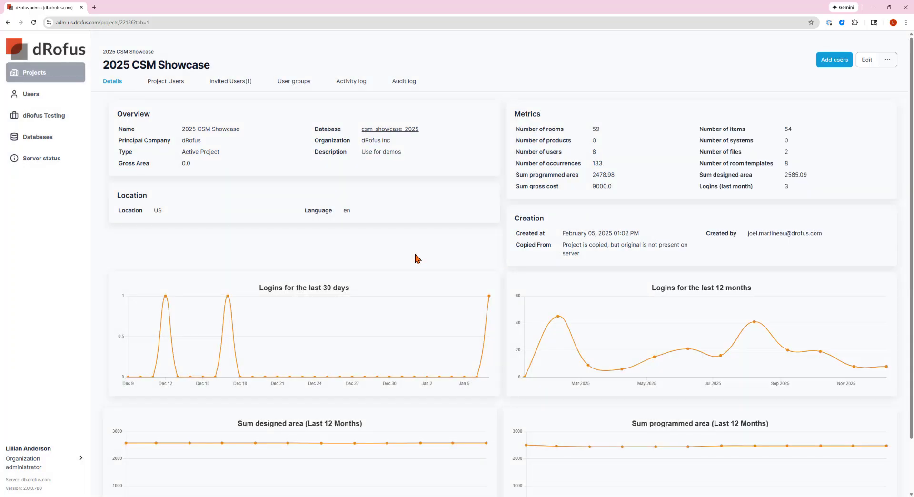
- Resend the invite to the newly added user from the project's invited users
{"action": "left_click", "coordinate": [228, 85]}
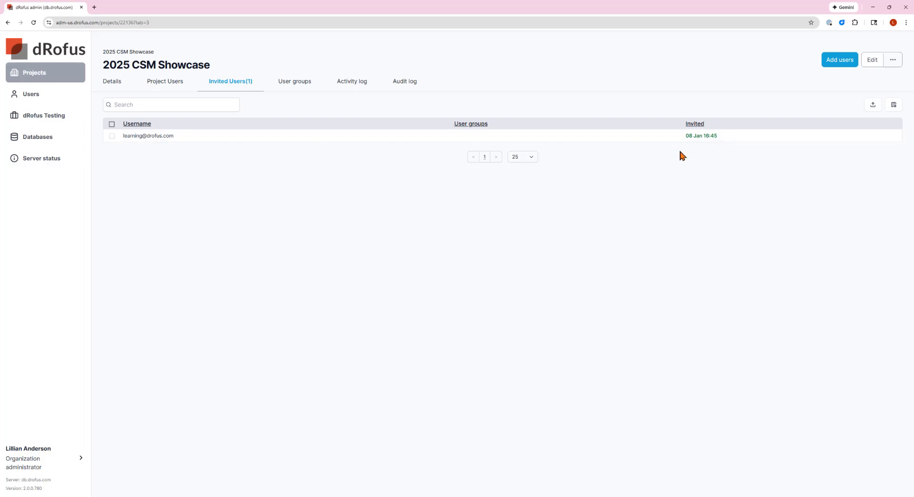
{"action": "left_click", "coordinate": [112, 136]}
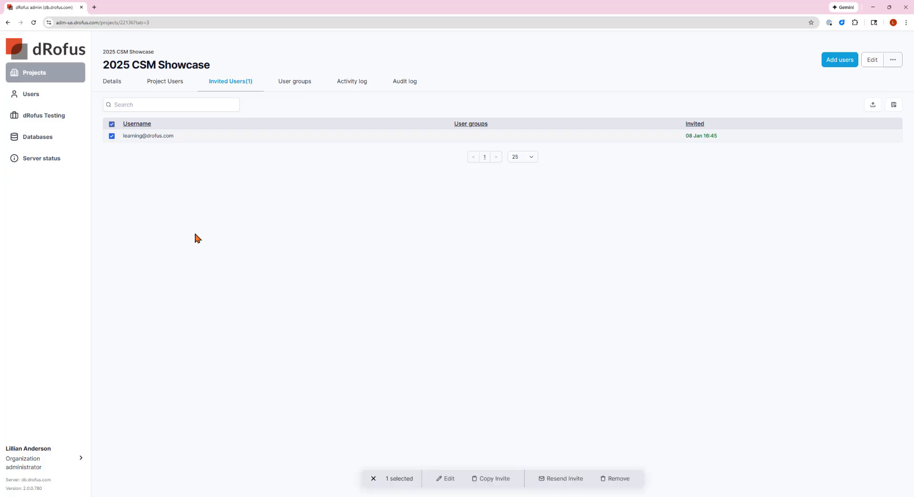
{"action": "left_click", "coordinate": [557, 479]}
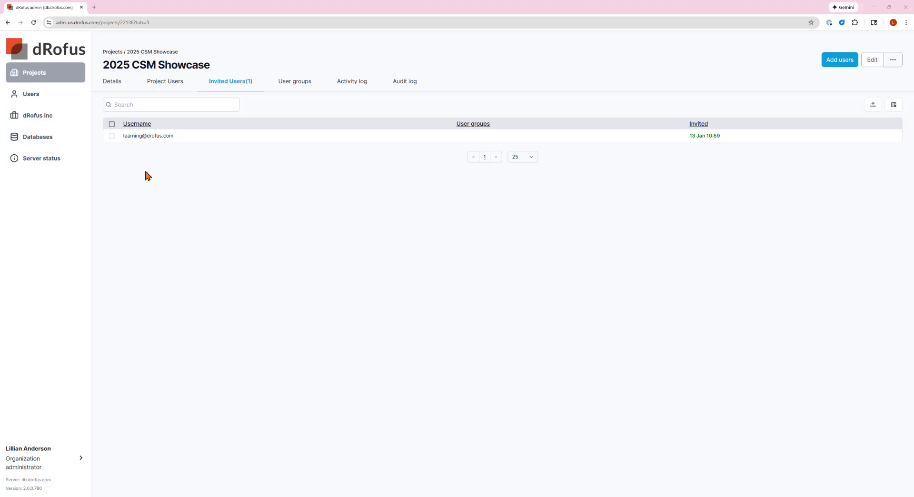
- View the invited users of the dRofus Inc organization
{"action": "left_click", "coordinate": [46, 116]}
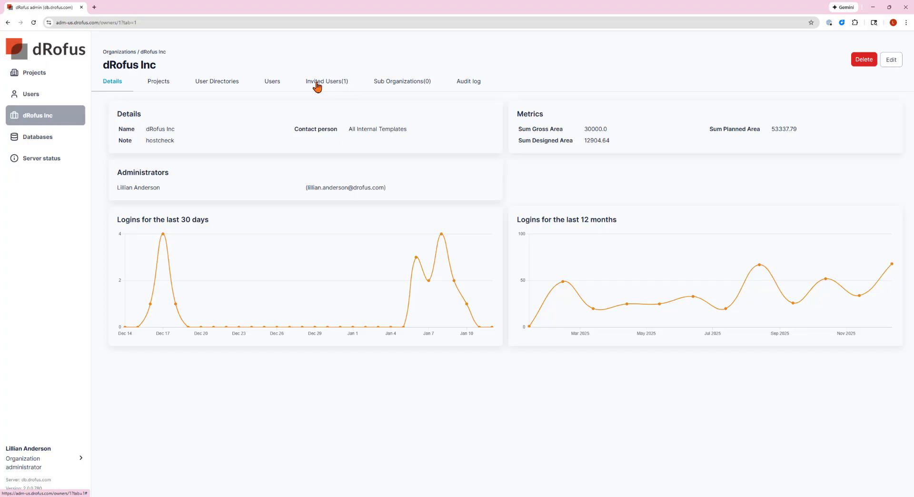
{"action": "left_click", "coordinate": [328, 85]}
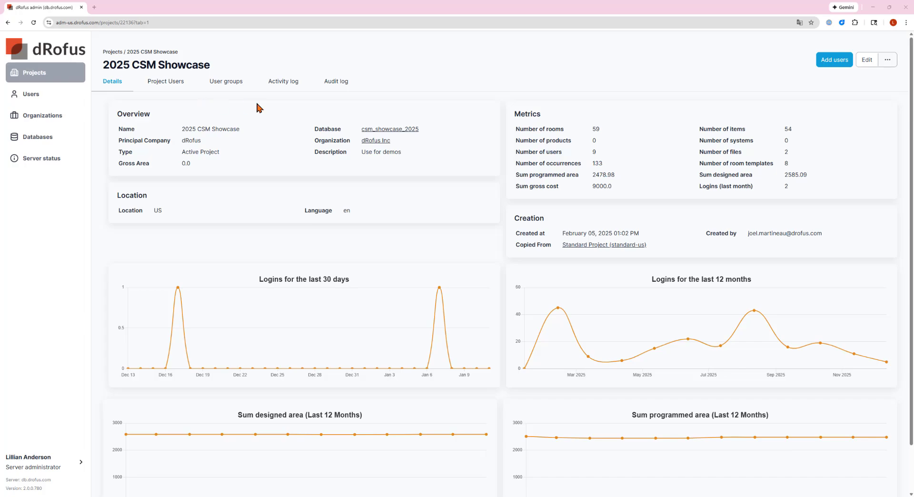
- Review all changes of the January 08, 2026 04:45 PM entry in the 2025 CSM Showcase audit log and close the details
{"action": "left_click", "coordinate": [332, 88]}
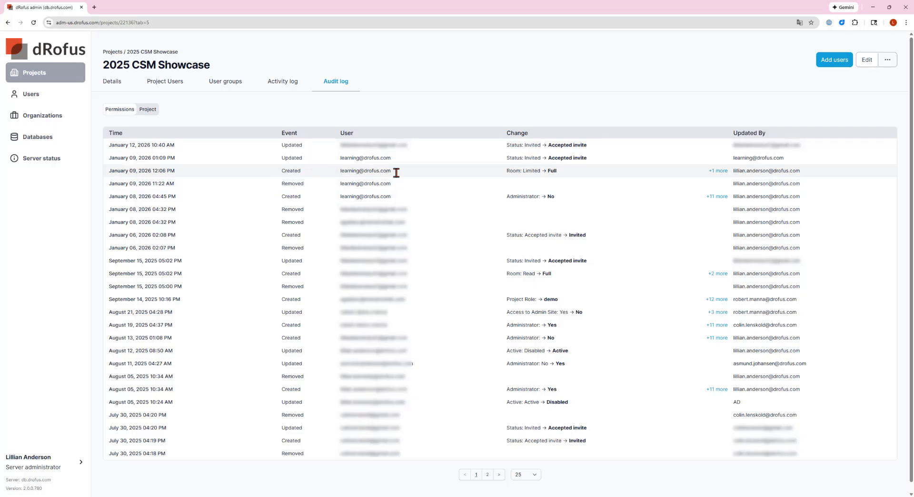
{"action": "left_click", "coordinate": [709, 197]}
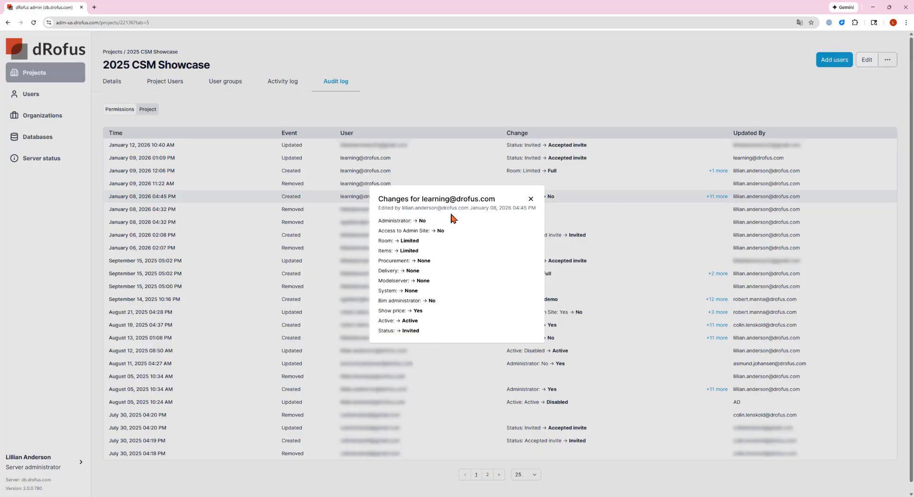
{"action": "left_click", "coordinate": [530, 200]}
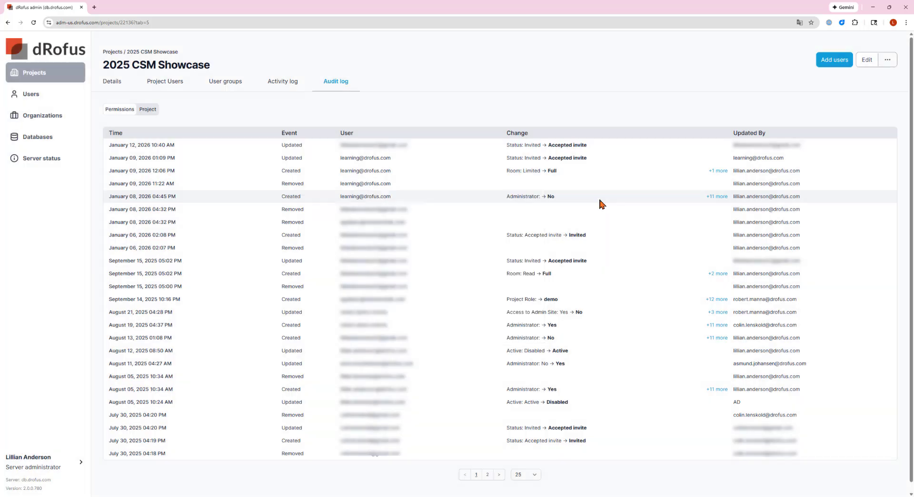